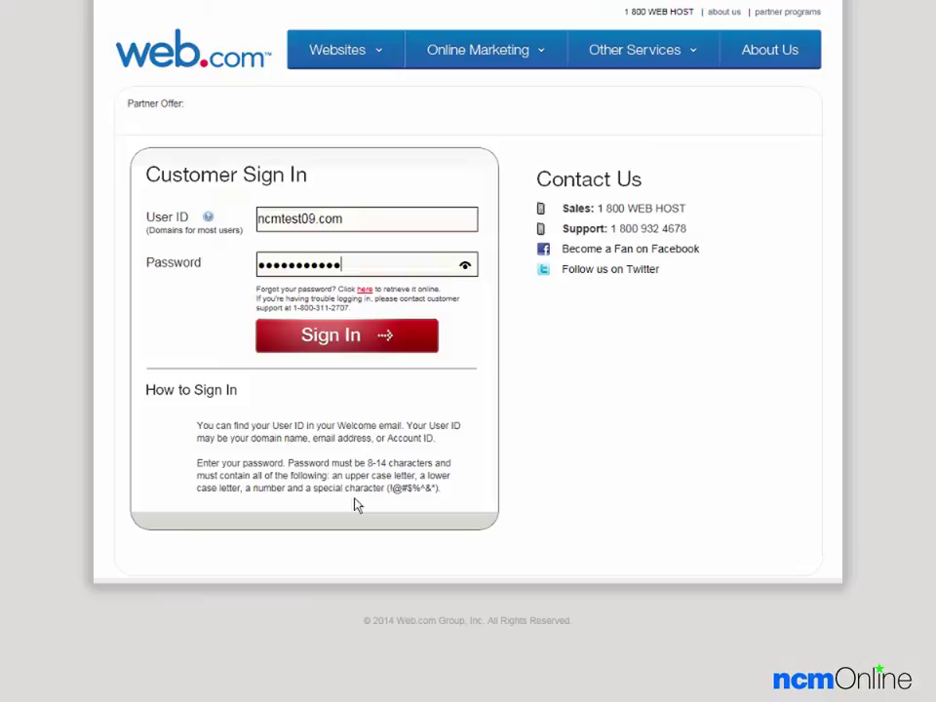
Sign in to the Web.com customer account with the user ID and password
left_click(330, 336)
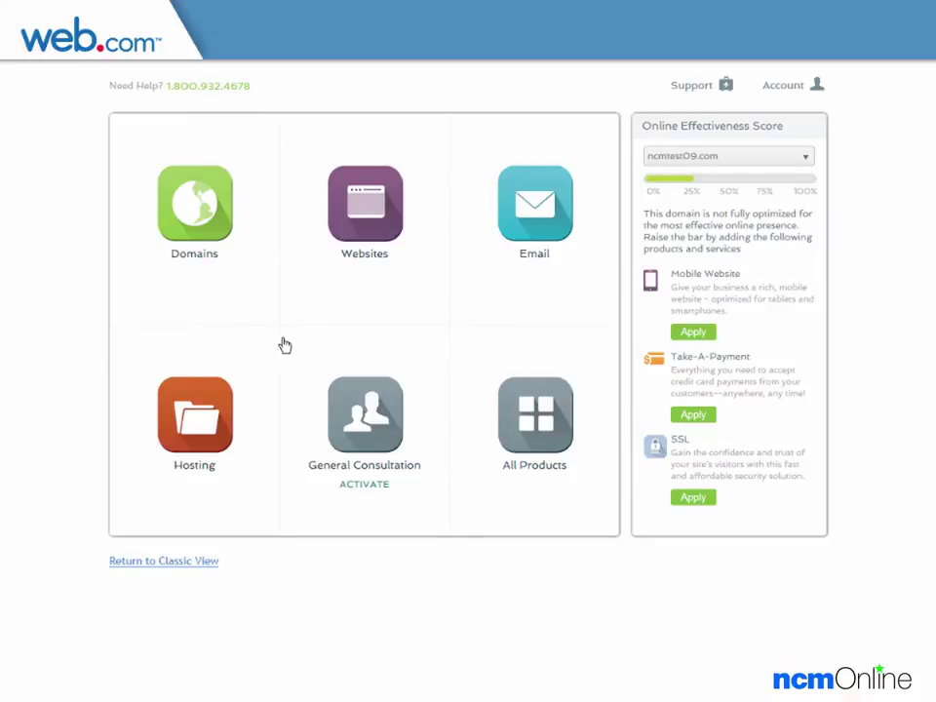
Open the hosting package's control panel from the Hosting tile's MANAGE option
mouse_move(205, 384)
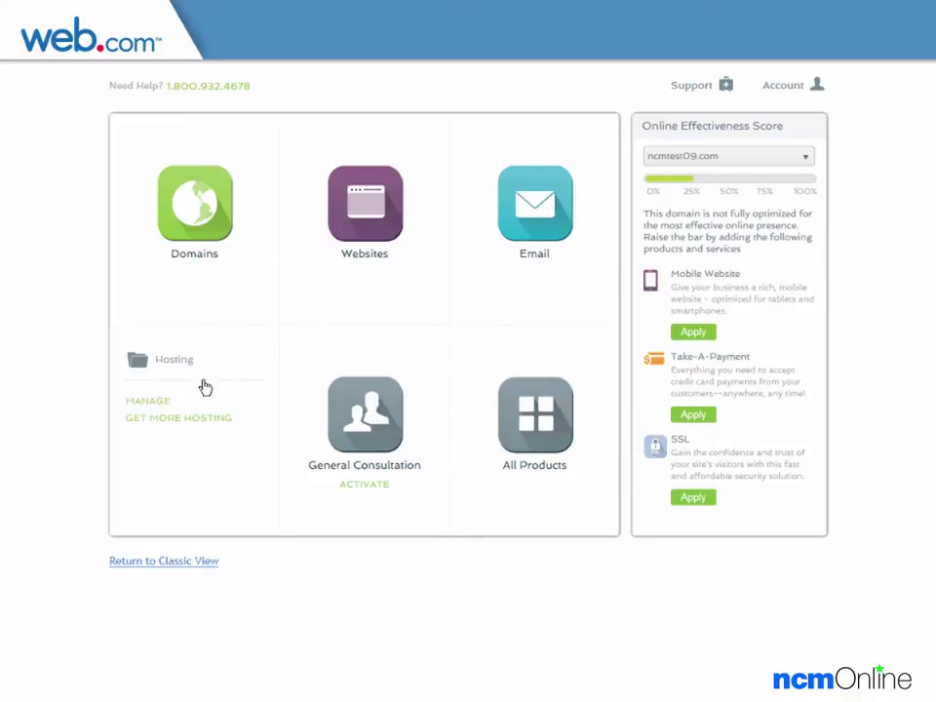
left_click(148, 401)
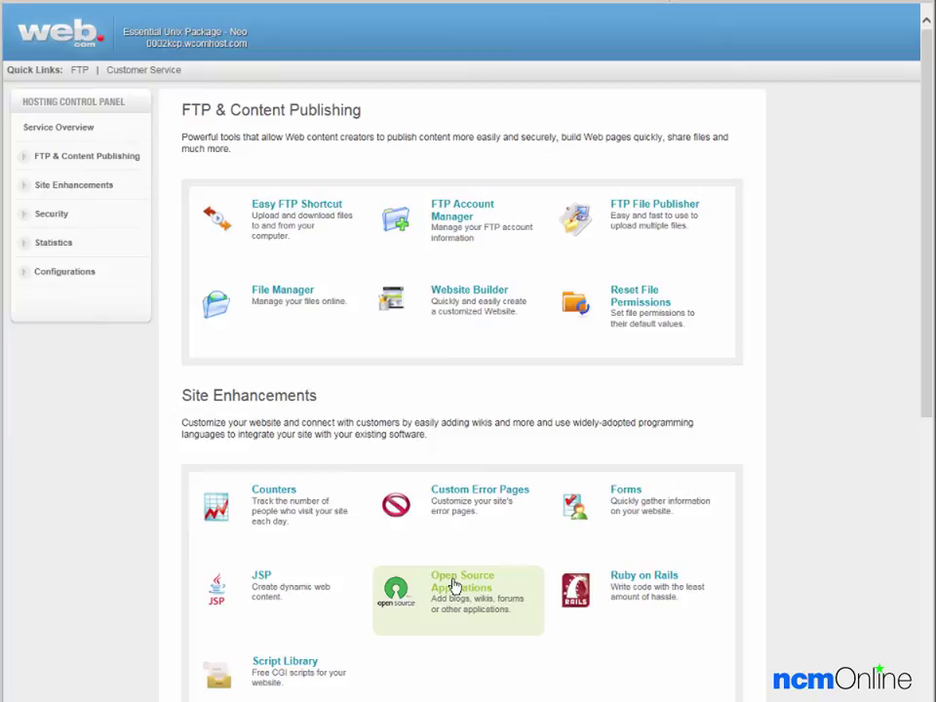
Start a WordPress install in ncmtest09.com/wordpress1 and make it the website homepage
left_click(454, 585)
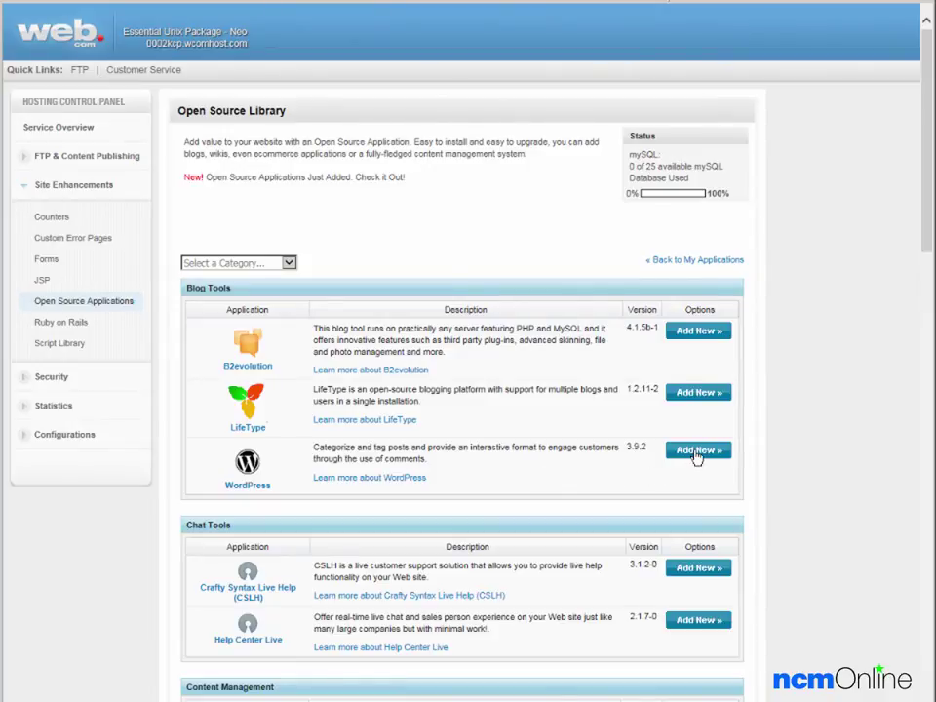
left_click(696, 451)
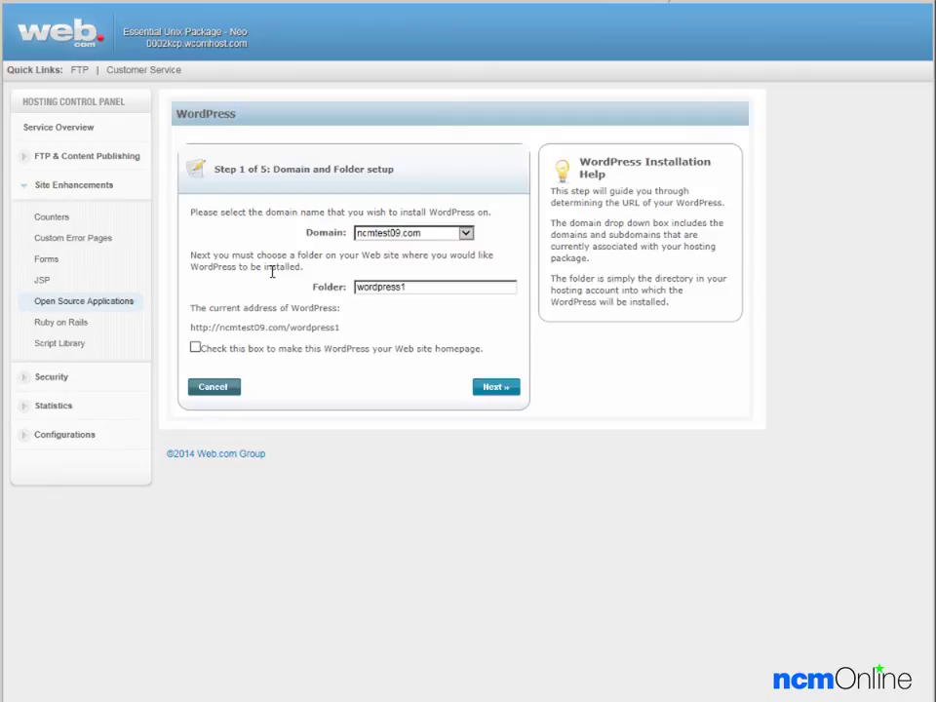
left_click(448, 288)
left_click(195, 348)
Create the WordPress admin account: username admin, the password entered twice, and a contact e-mail
left_click(494, 390)
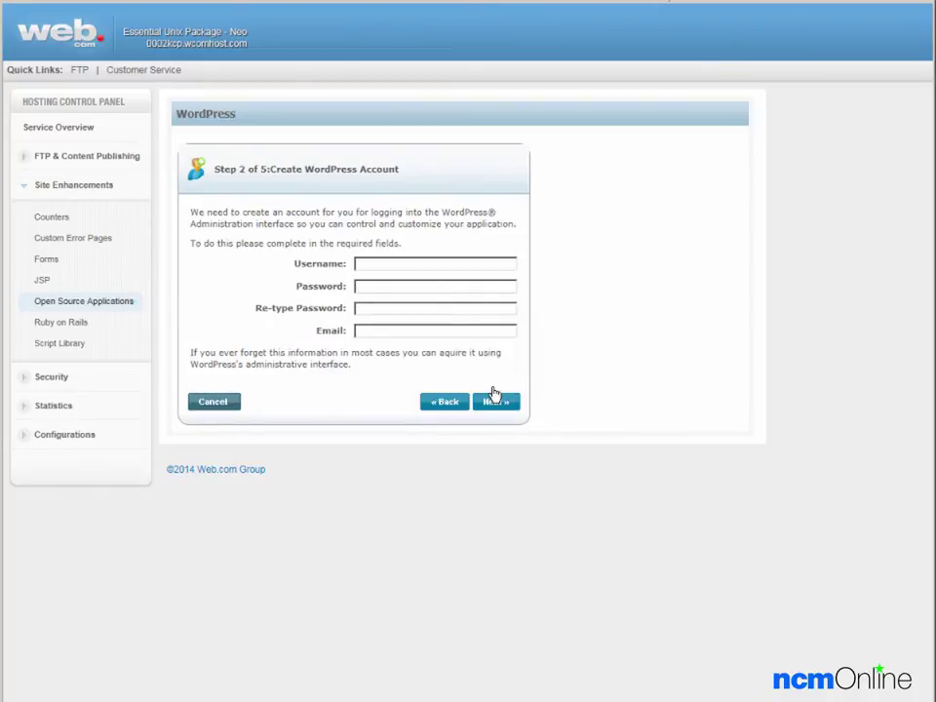
left_click(400, 265)
type("admin")
key("Tab")
key("ctrl+v")
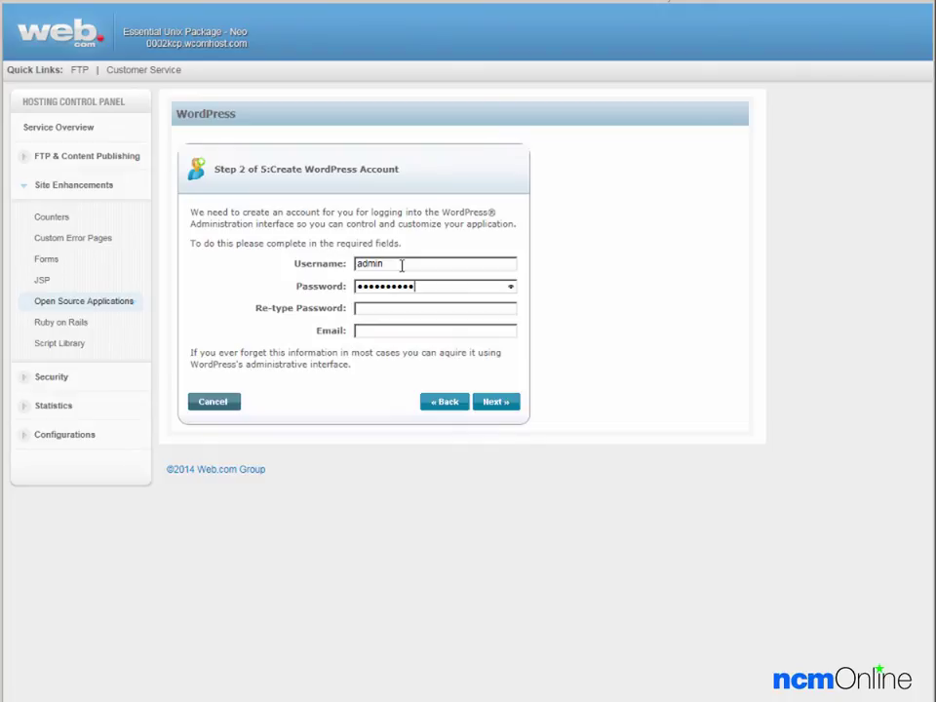
key("Tab")
key("ctrl+v")
key("Tab")
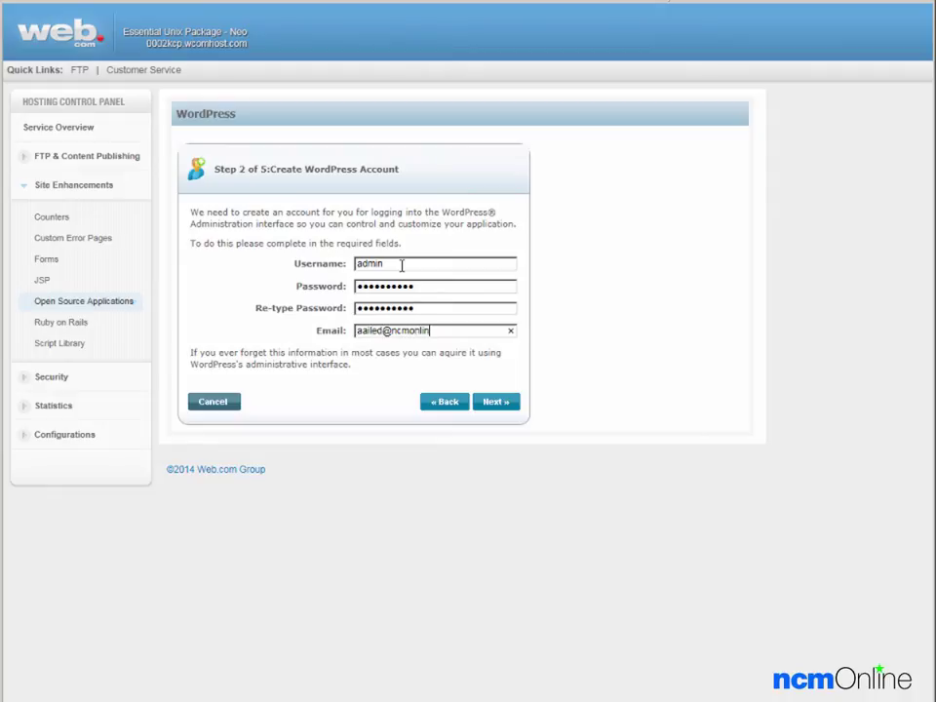
Accept the GPL licence terms and continue to the Confirm Installation summary
left_click(492, 408)
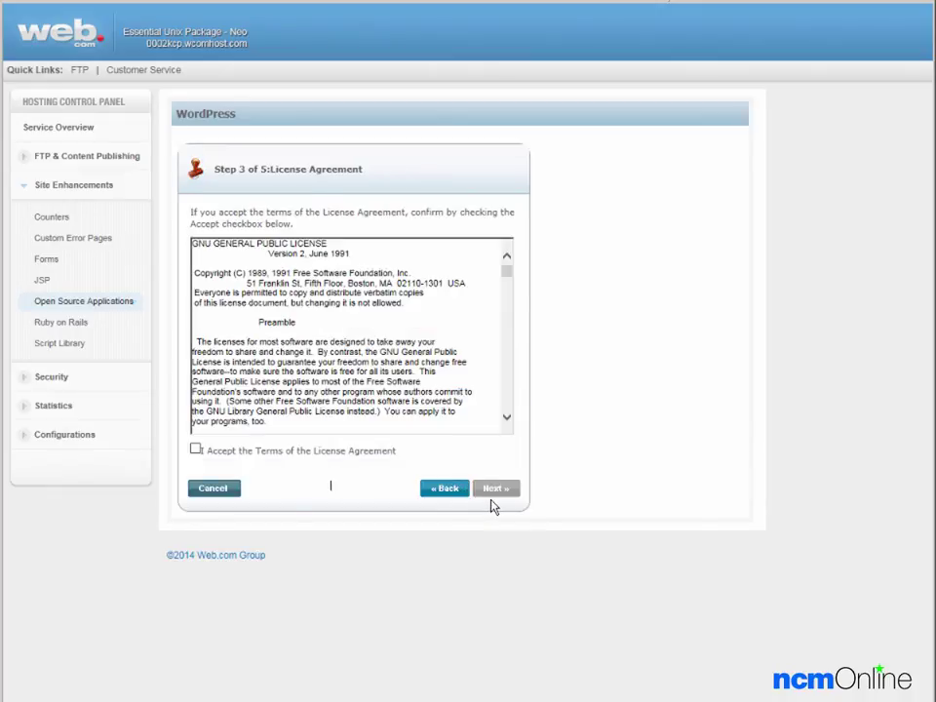
left_click(195, 450)
left_click(494, 492)
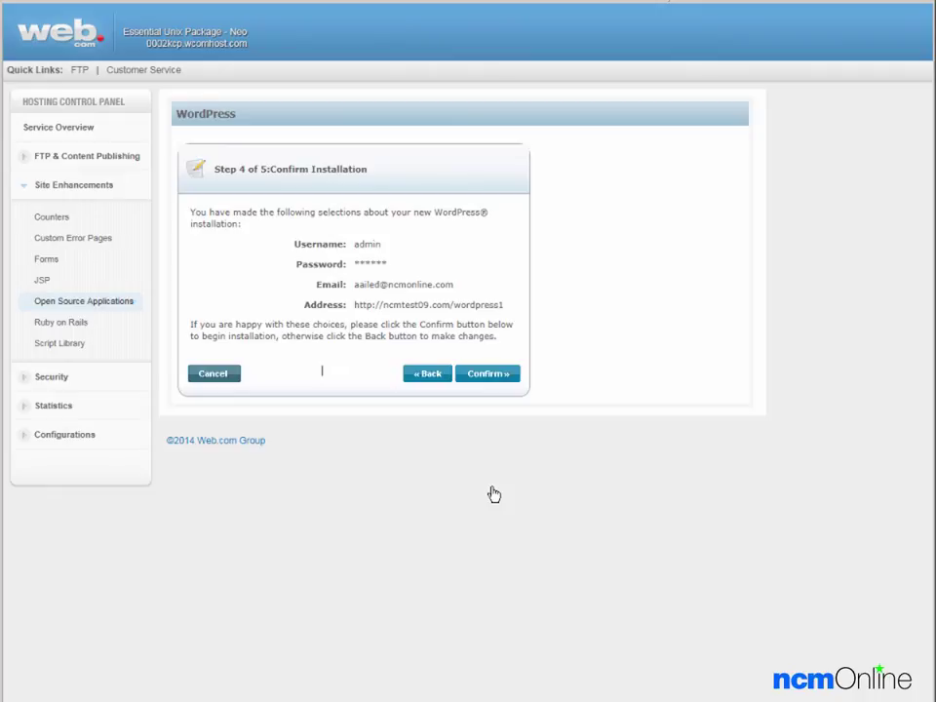
Confirm the WordPress installation and return to My Installed Apps showing it as installing
left_click(487, 376)
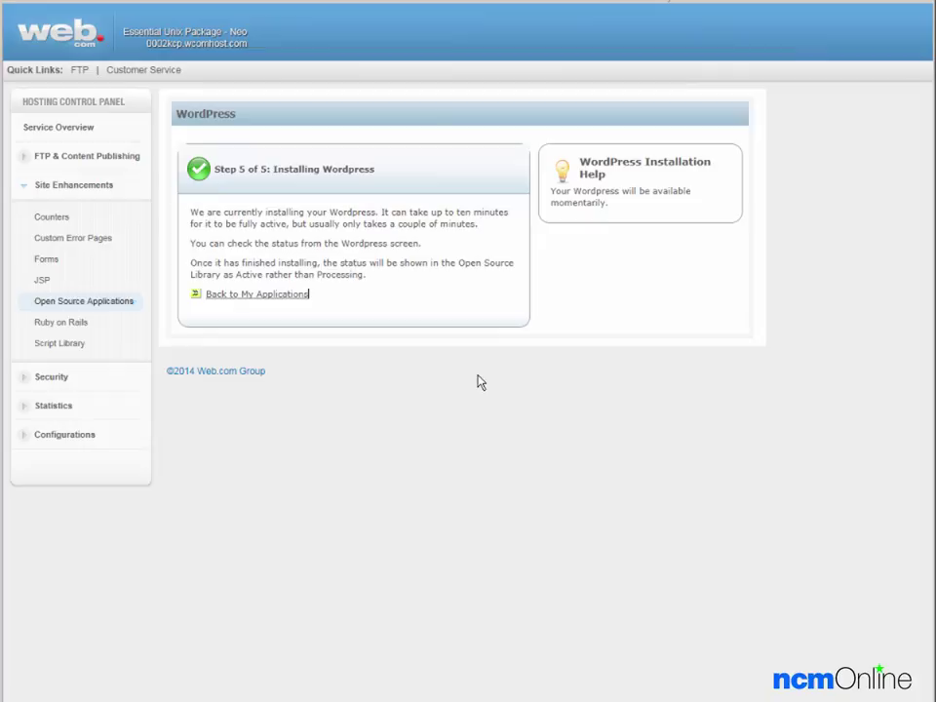
left_click(258, 297)
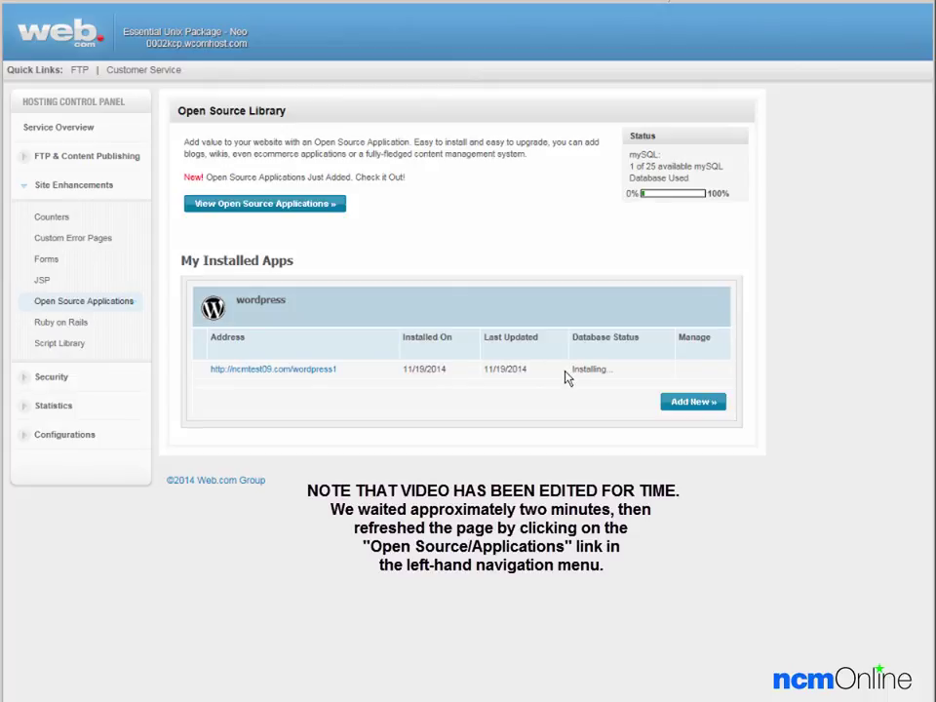
Refresh the installed apps list and open the new wordpress1 site
left_click(76, 308)
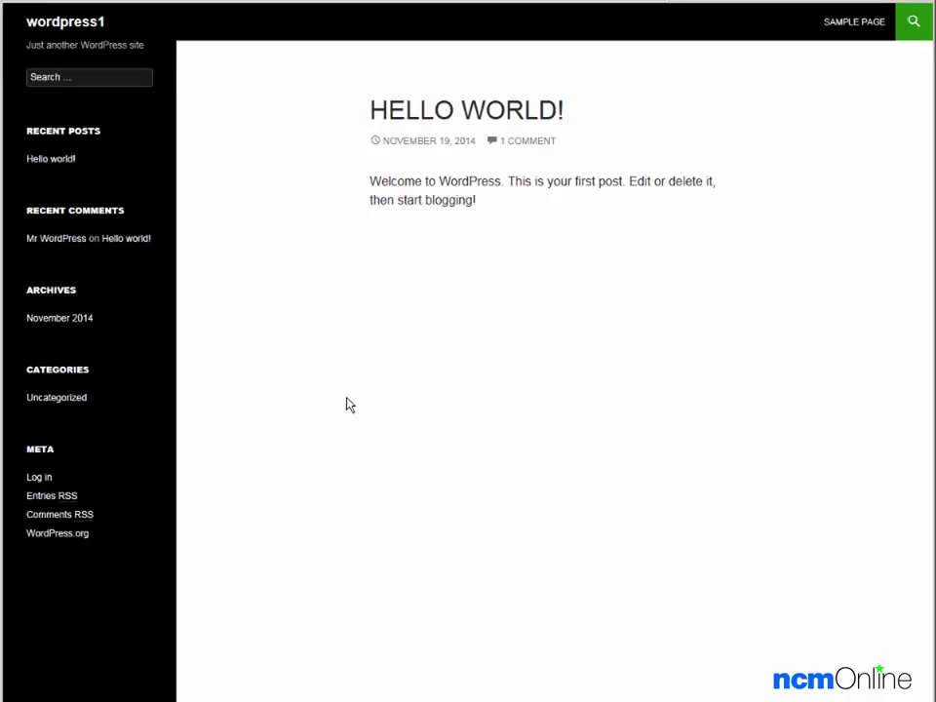
Log in to the wordpress1 site as admin with the account password
left_click(39, 478)
type("a")
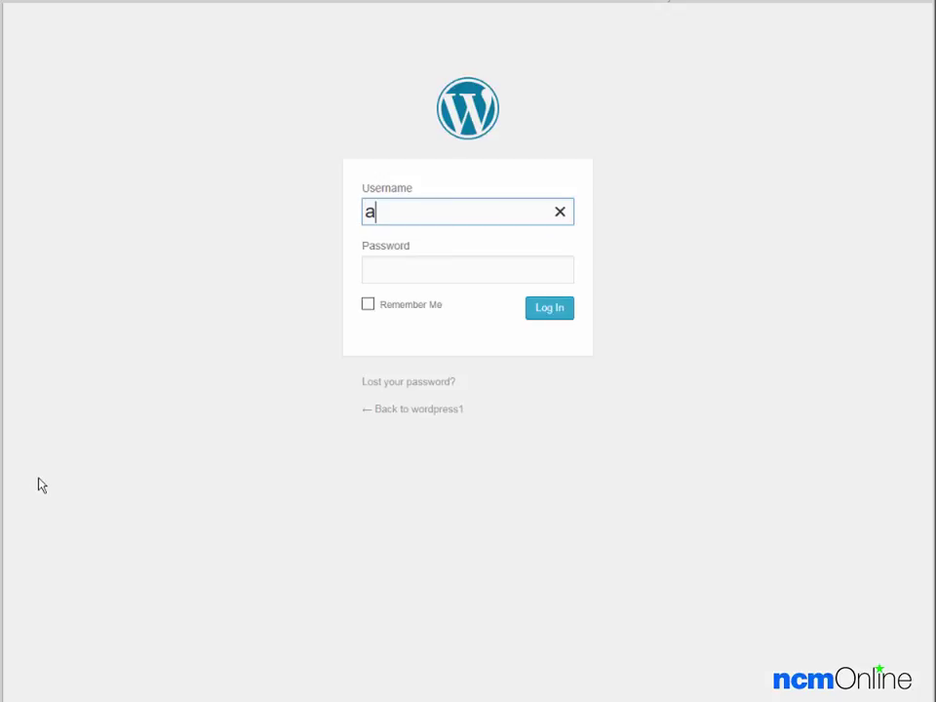
type("dmin")
key("Tab")
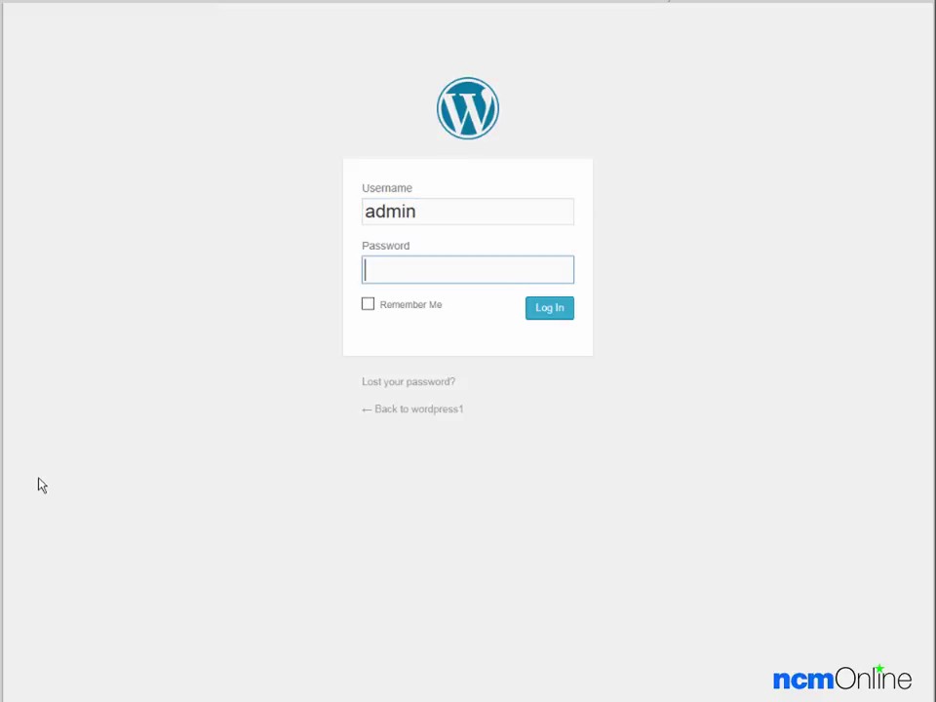
key("ctrl+v")
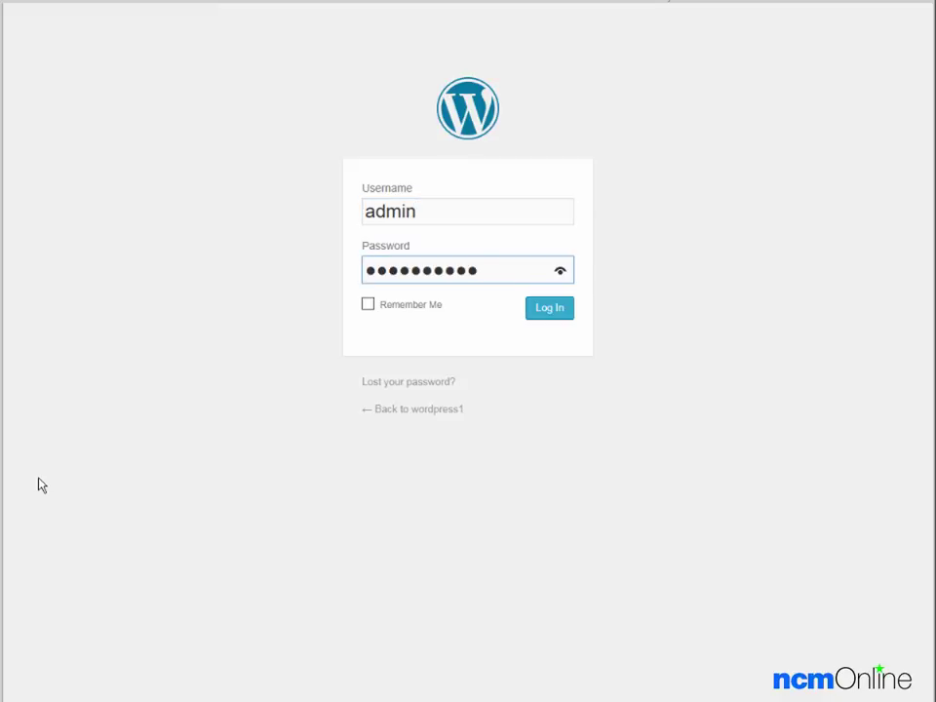
left_click(549, 316)
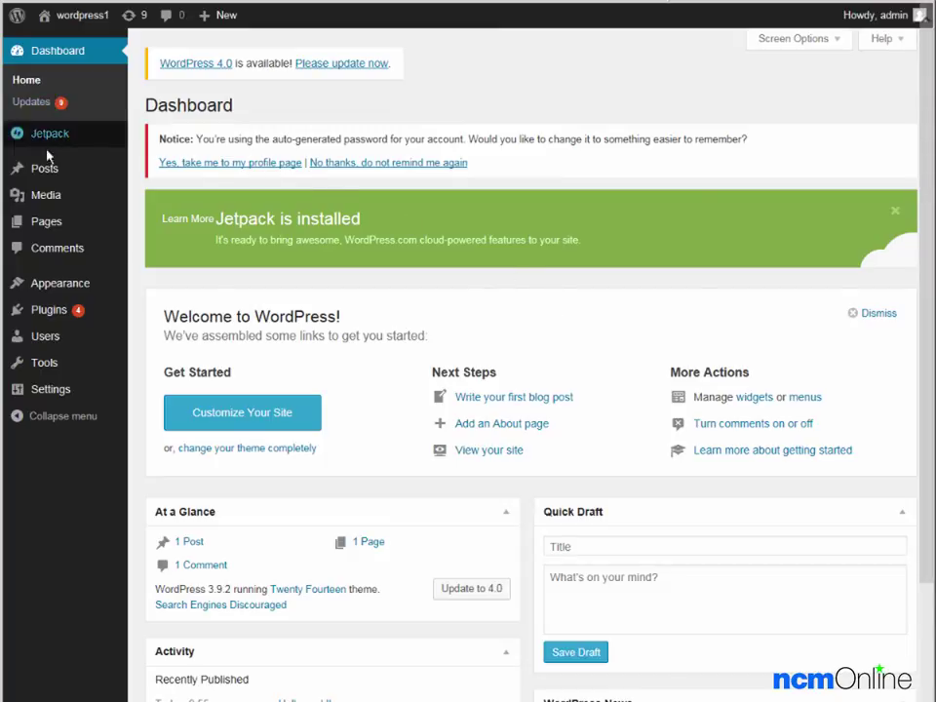
mouse_move(34, 234)
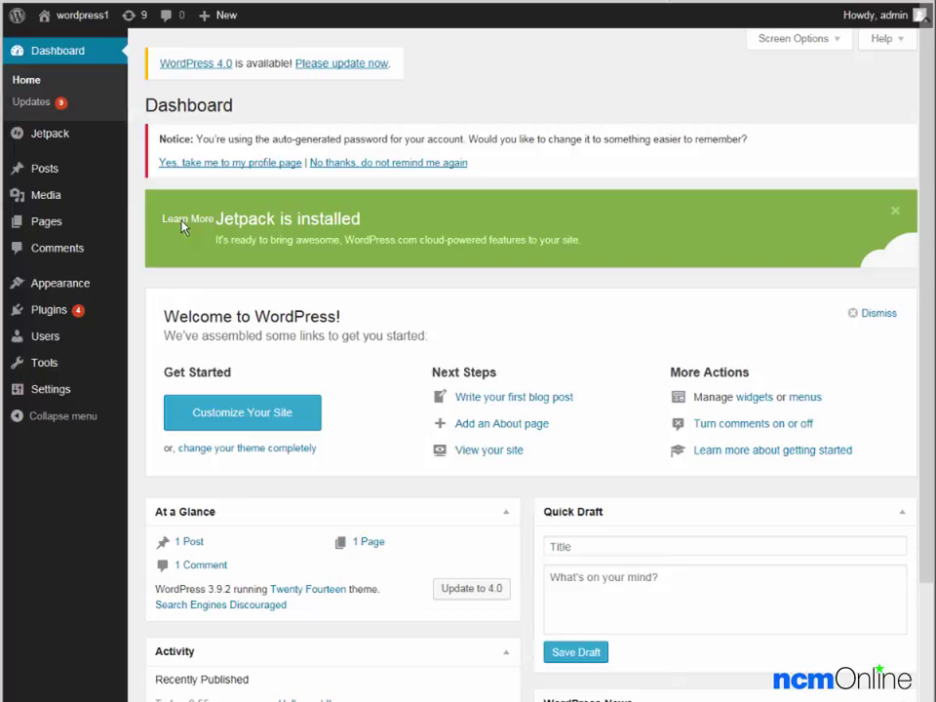
mouse_move(206, 21)
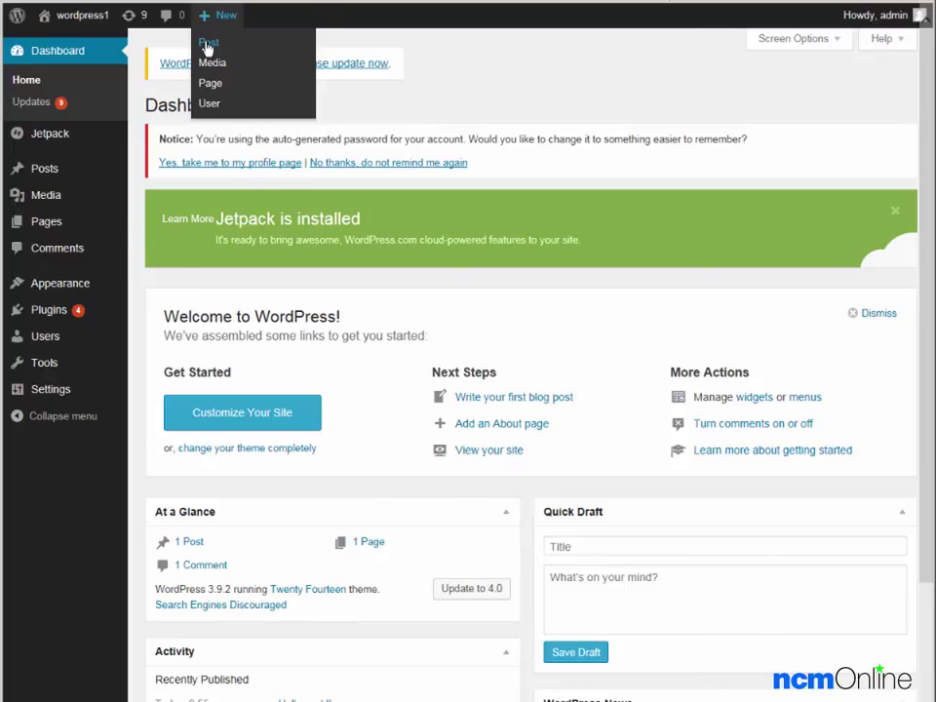
Open a blank Add New Post editor with empty title and body, still a Draft
left_click(207, 46)
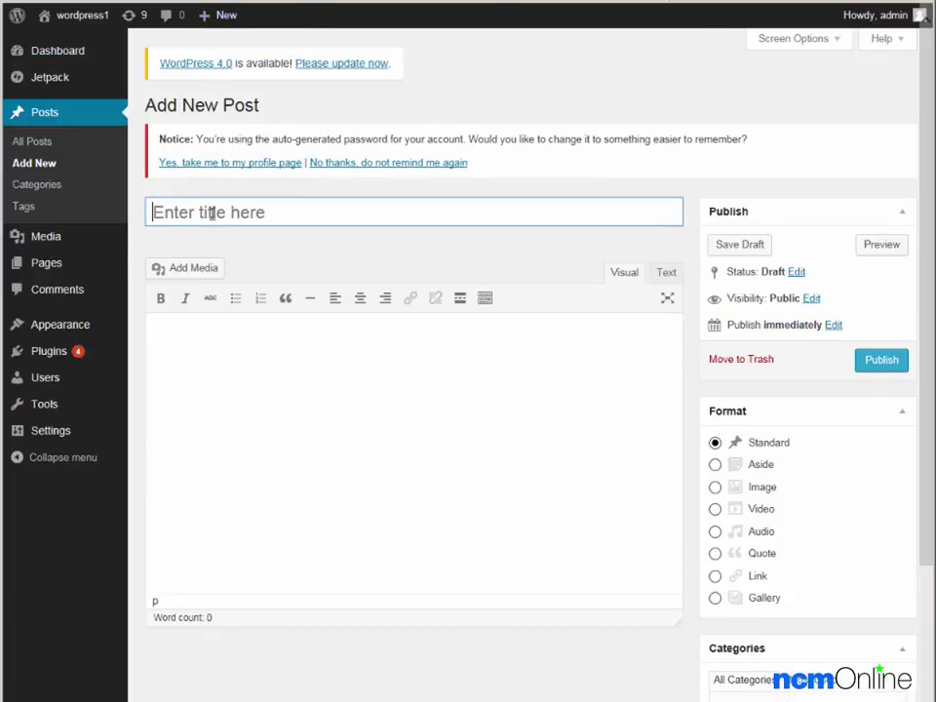
left_click(211, 213)
left_click(203, 351)
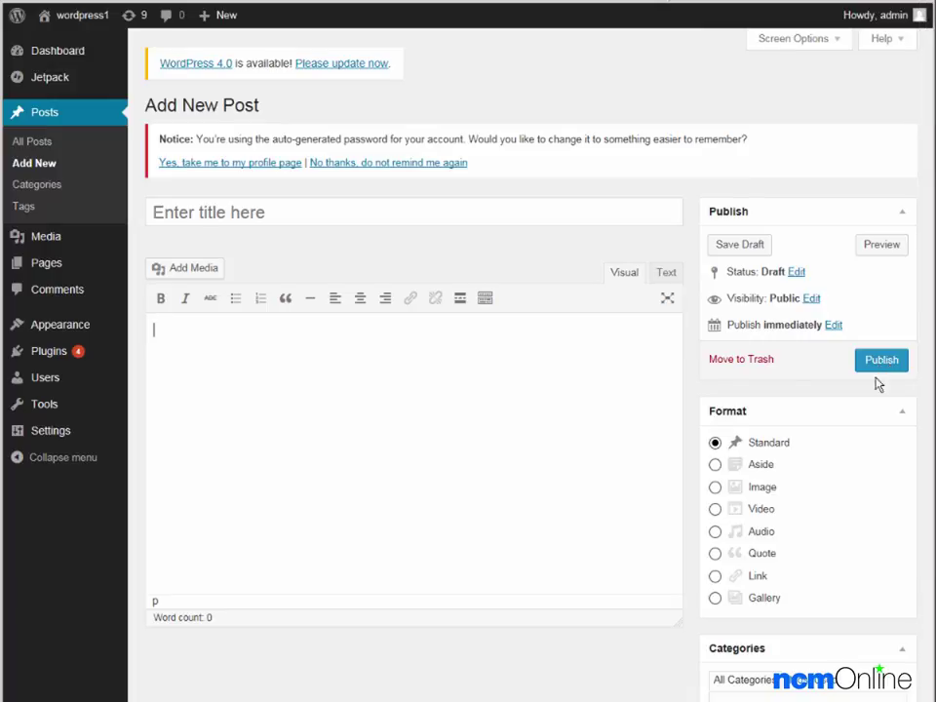
mouse_move(84, 21)
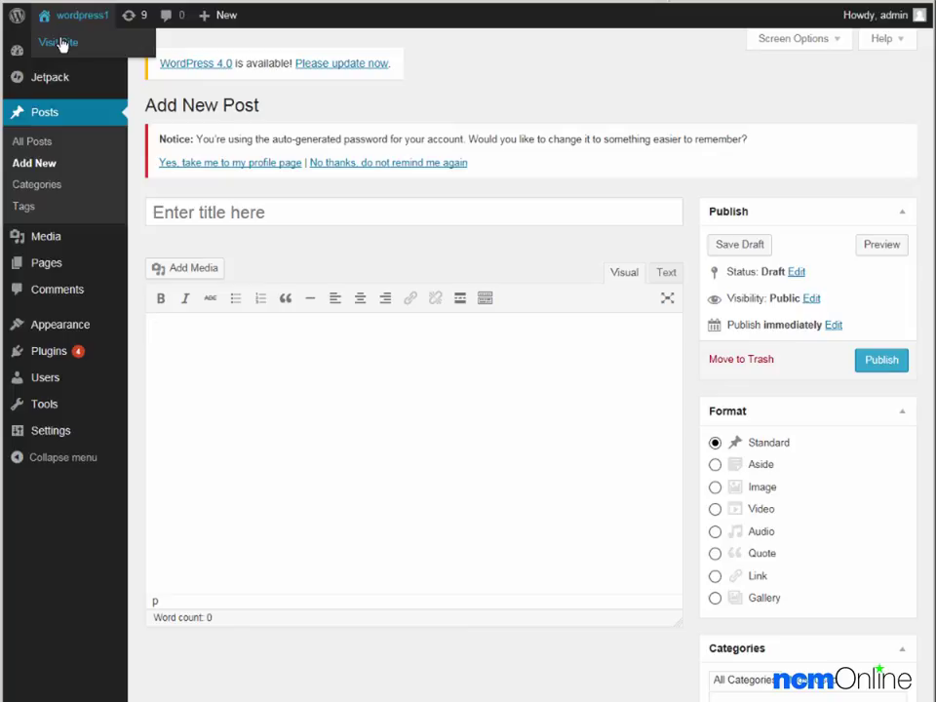
Return to the live wordpress1 front page listing only the Hello World! post
left_click(60, 43)
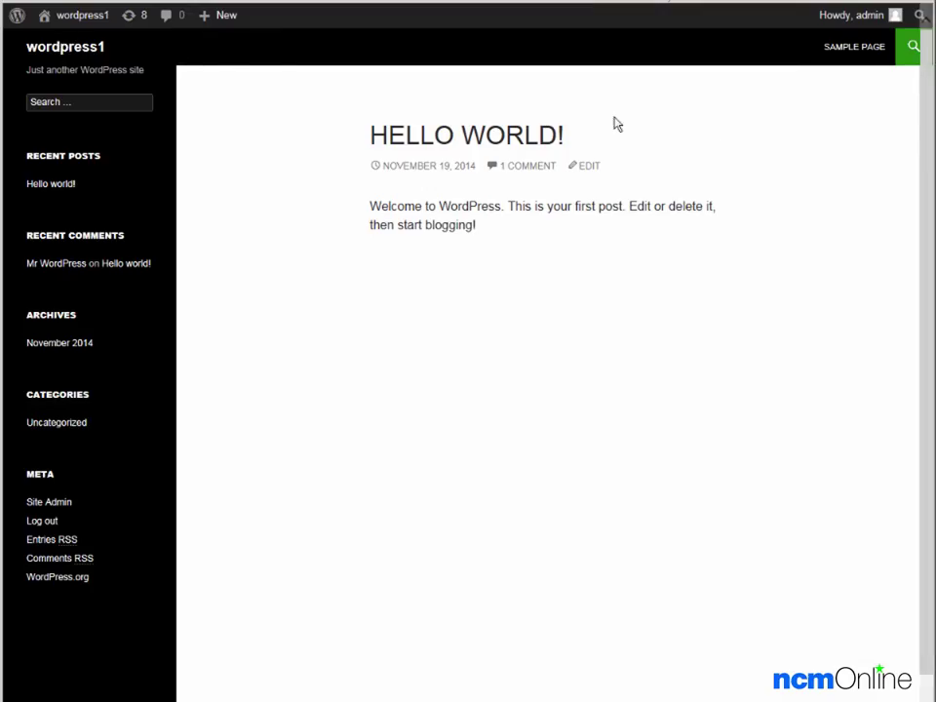